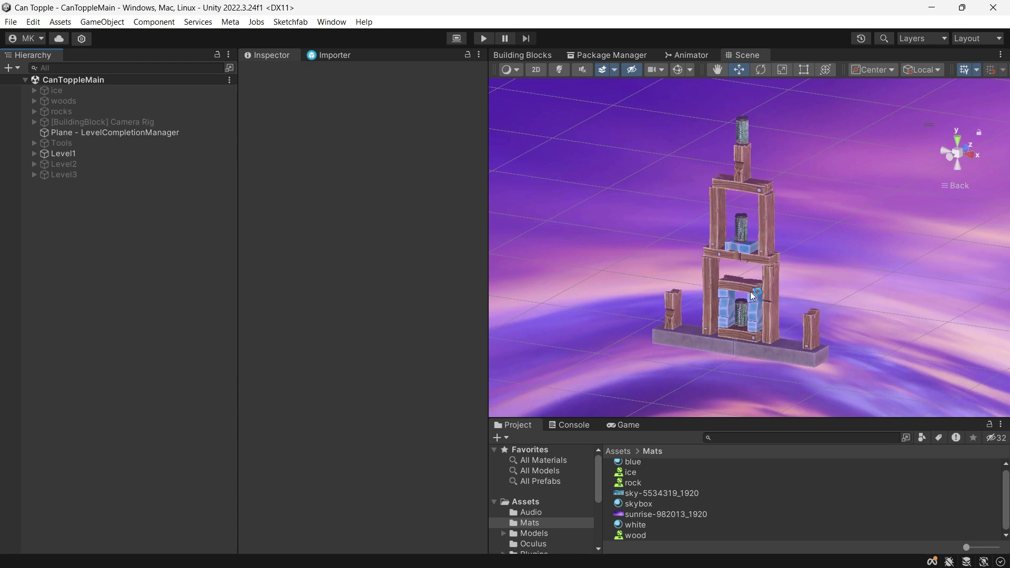
Step: Activate the Tools object to view its throwable items beside the Level1 tower, and deactivate it again
left_click(100, 143)
key("alt+shift+a")
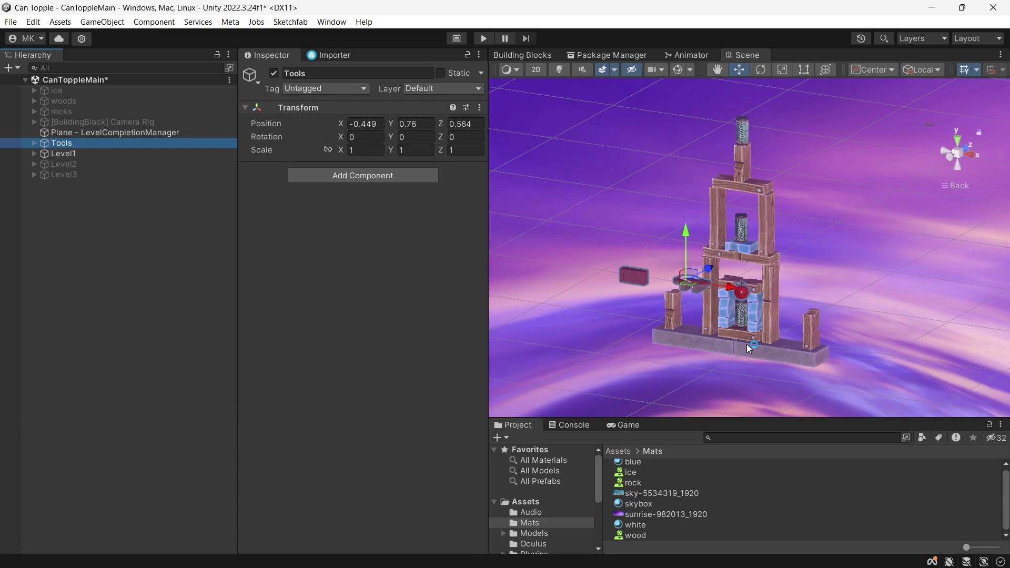
left_click_drag(747, 344, 726, 352, "alt")
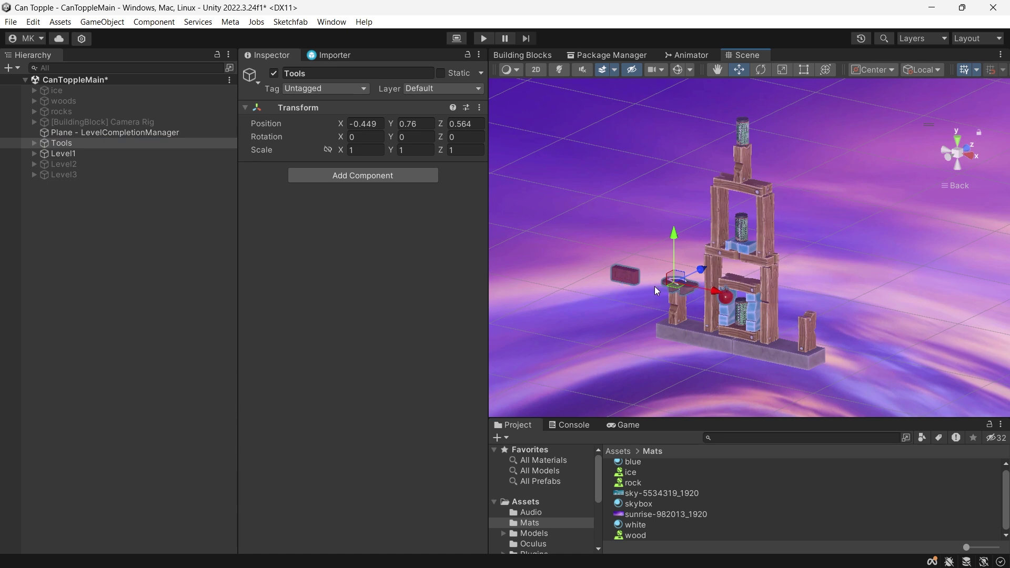
left_click(112, 142)
key("alt+shift+a")
Step: Deactivate Level1 and briefly toggle Level2 on and off to preview its structure
left_click(113, 151)
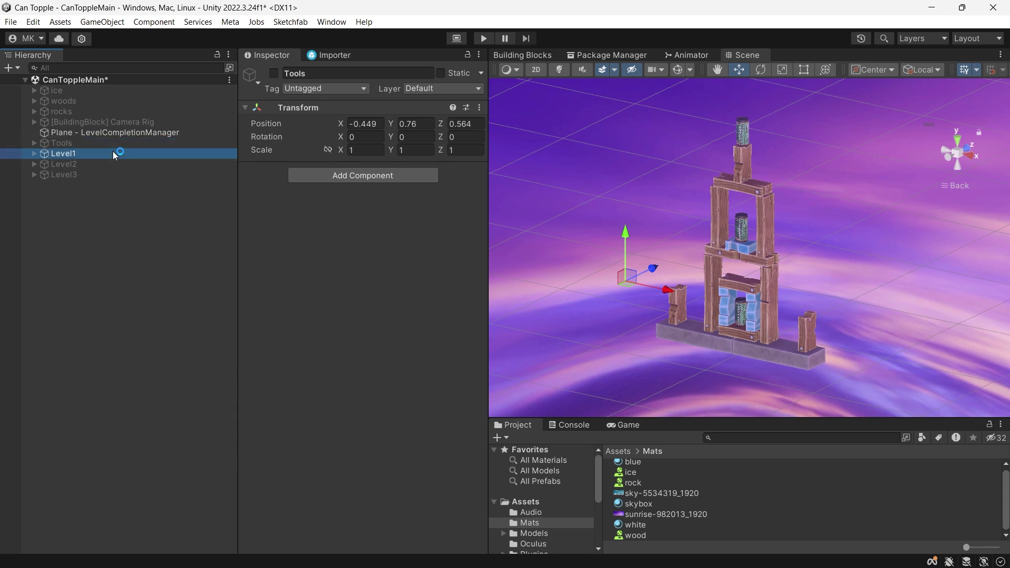
key("alt+shift+a")
left_click(115, 165)
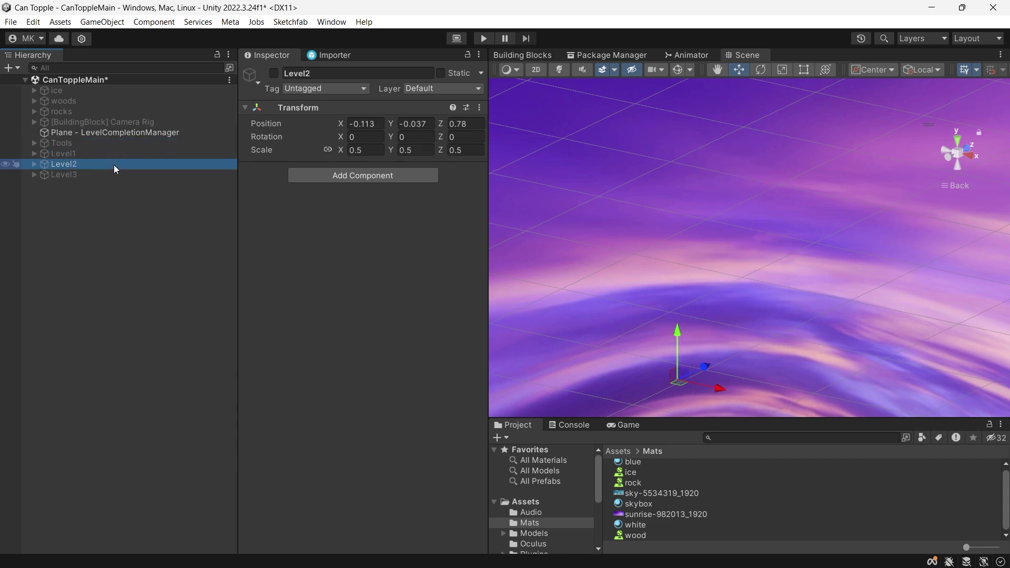
key("alt+shift+a")
key("alt+shift+a")
Step: Toggle Level3 on and off to preview its structure, and reactivate Level1
key("Down")
key("alt+shift+a")
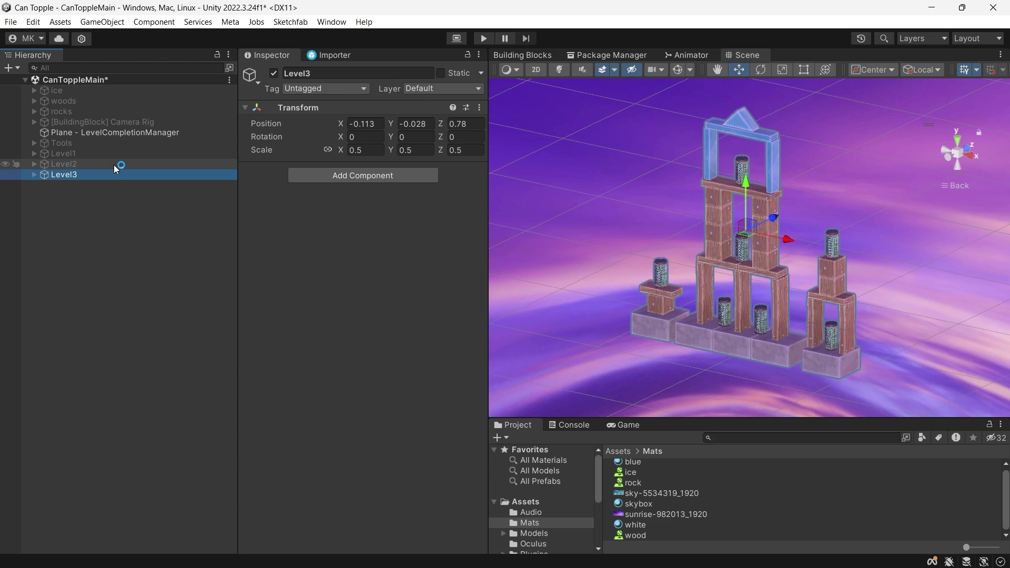
key("alt+shift+a")
key("Up")
key("Up")
key("alt+shift+a")
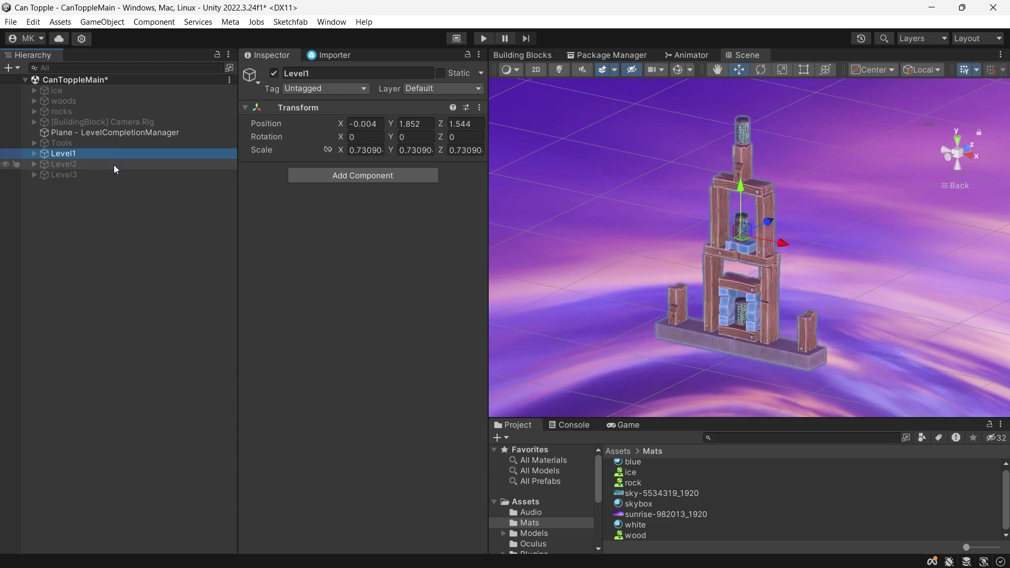
Step: Inspect the Rigidbody, collider and physic material settings of Level1's rock, wood and ice blocks
scroll(609, 224, "up", 4)
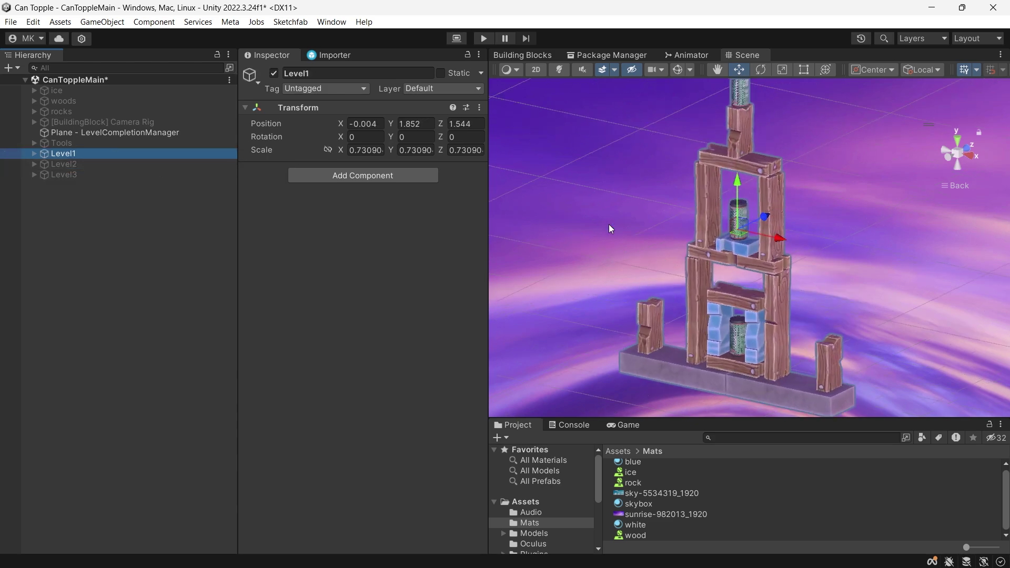
left_click(648, 371)
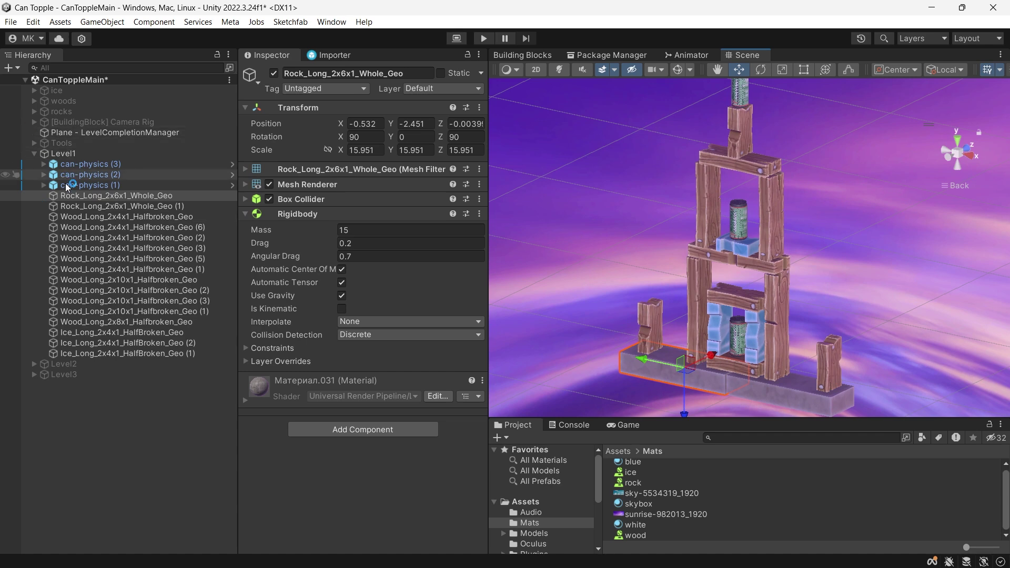
left_click(658, 320)
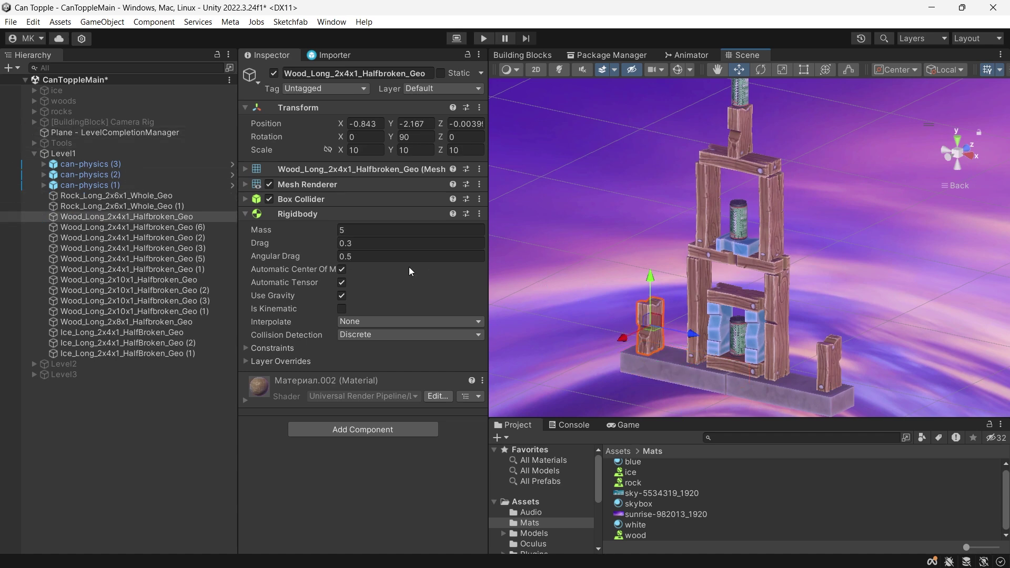
left_click(720, 335)
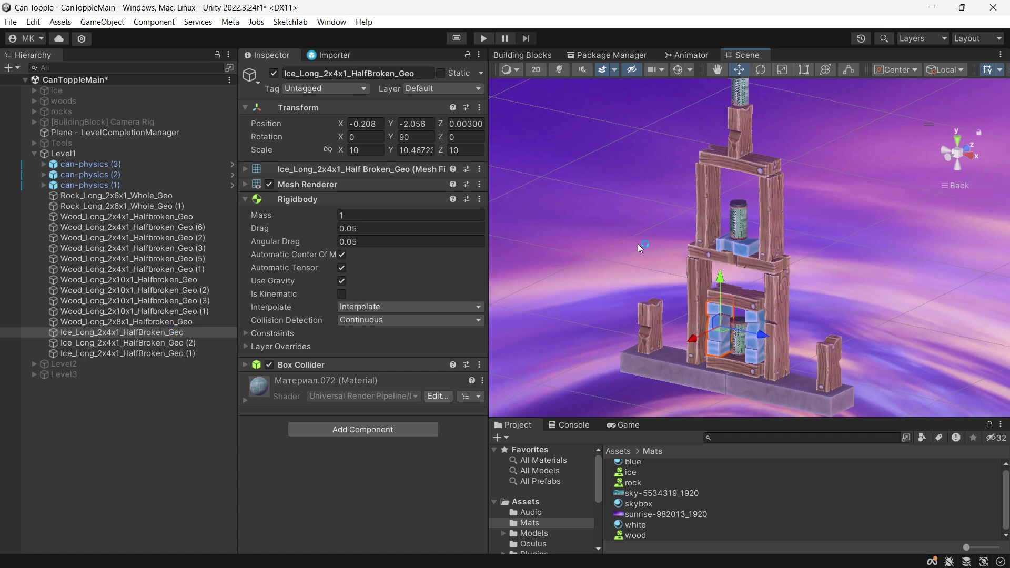
left_click(737, 106)
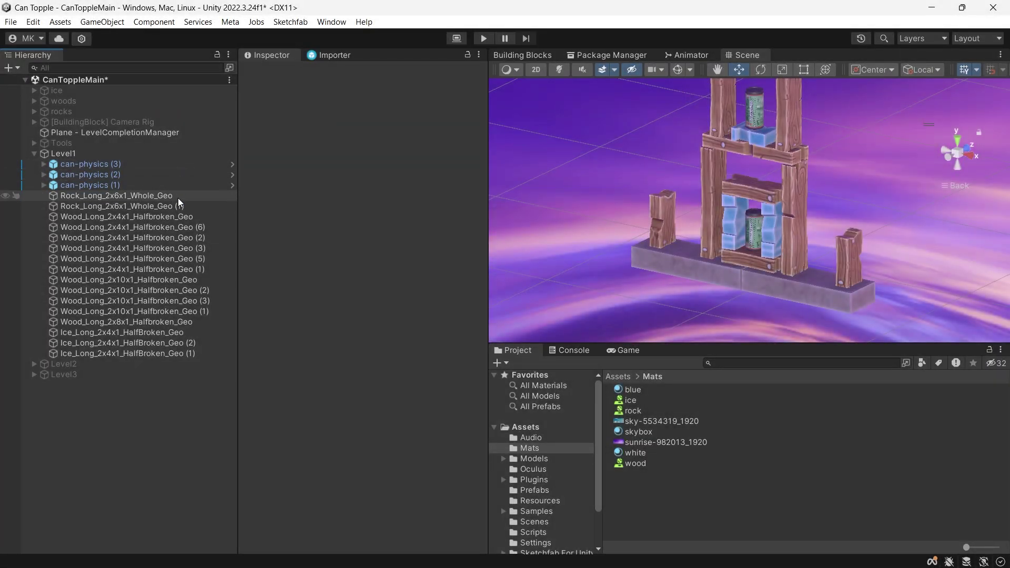
left_click(178, 198)
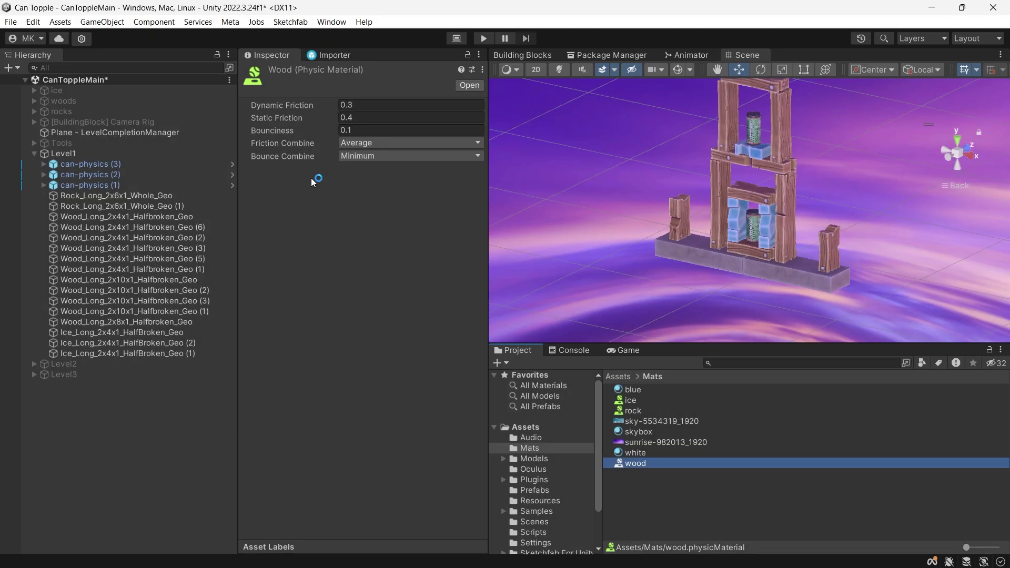
left_click(97, 333)
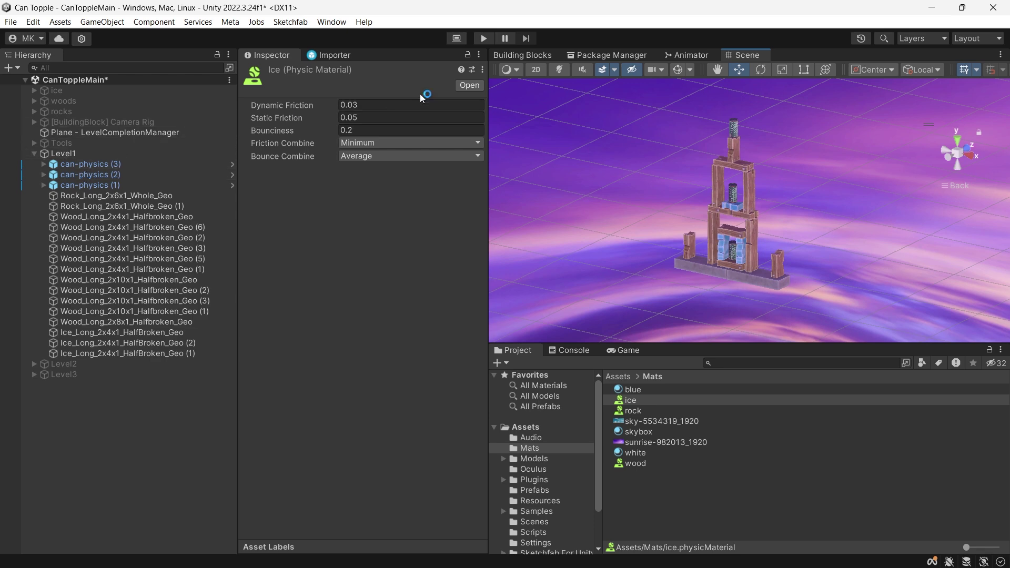
Step: Enter Play mode and enlarge the Scene view by shrinking the Game and Inspector areas, framing the Level1 tower
left_click(485, 39)
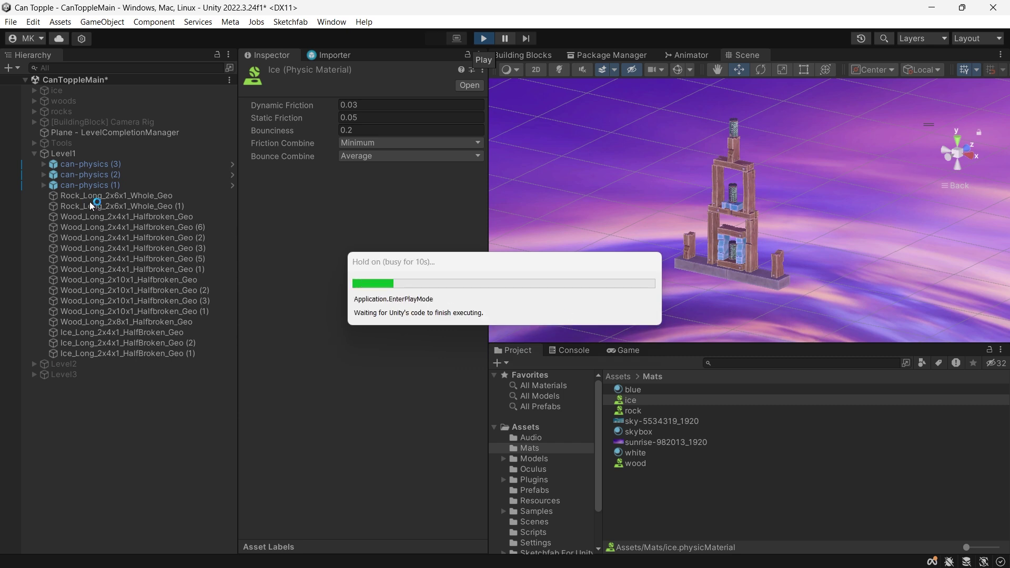
scroll(816, 242, "up", 4)
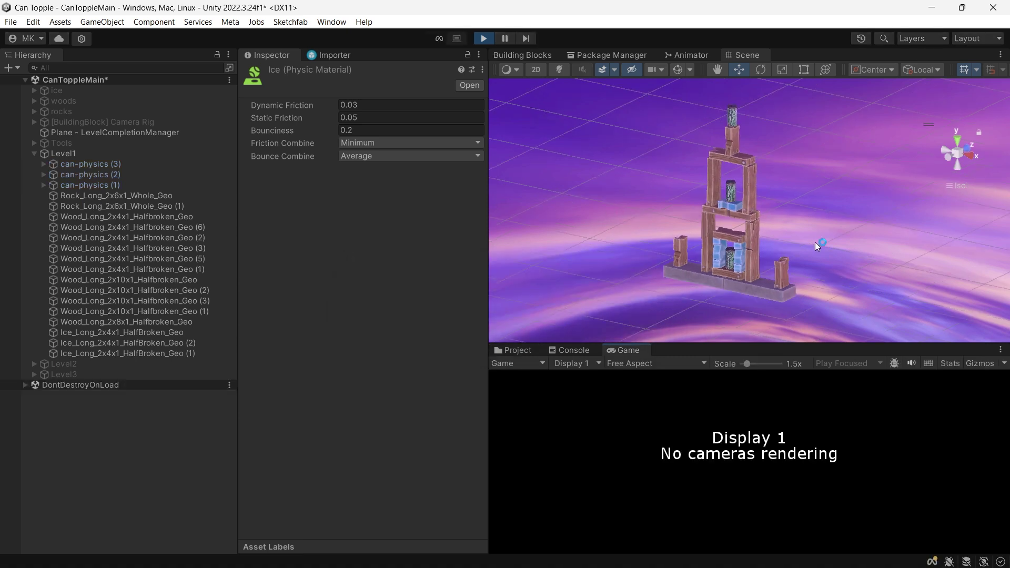
right_click_drag(518, 291, 609, 290)
left_click_drag(681, 343, 639, 553)
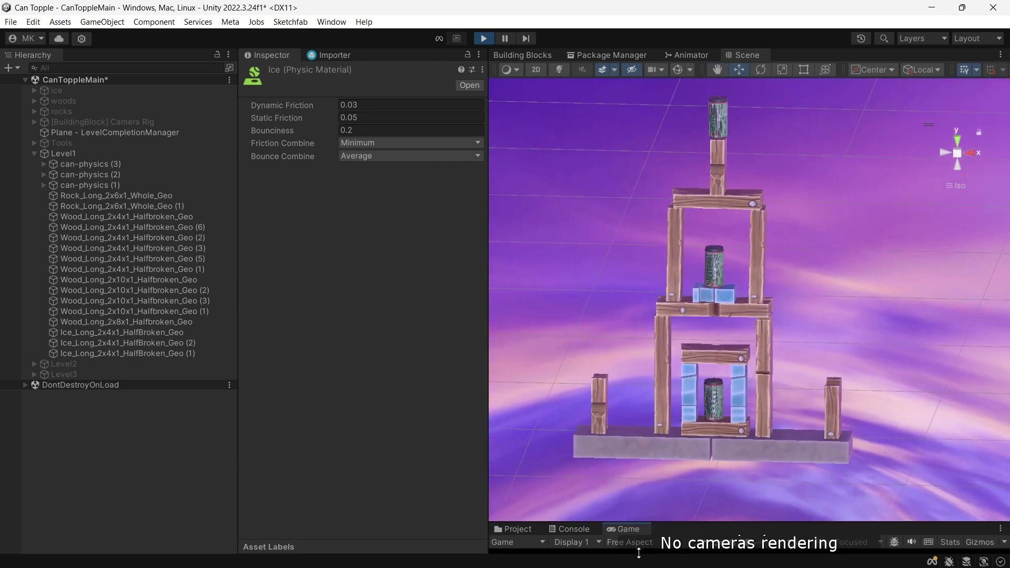
right_click_drag(703, 436, 583, 433)
scroll(582, 434, "down", 4)
left_click_drag(487, 374, 315, 375)
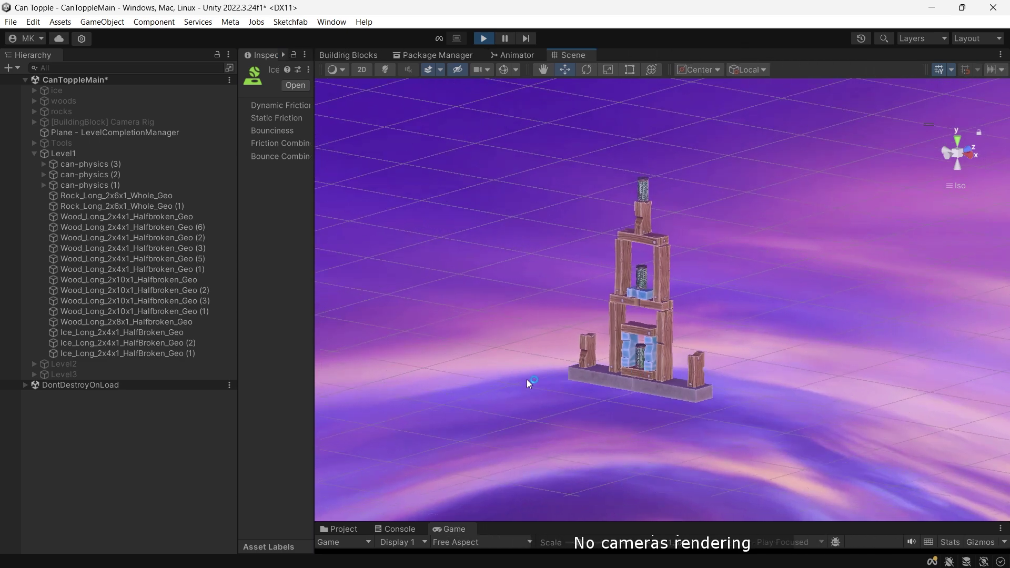
middle_click_drag(526, 380, 579, 352)
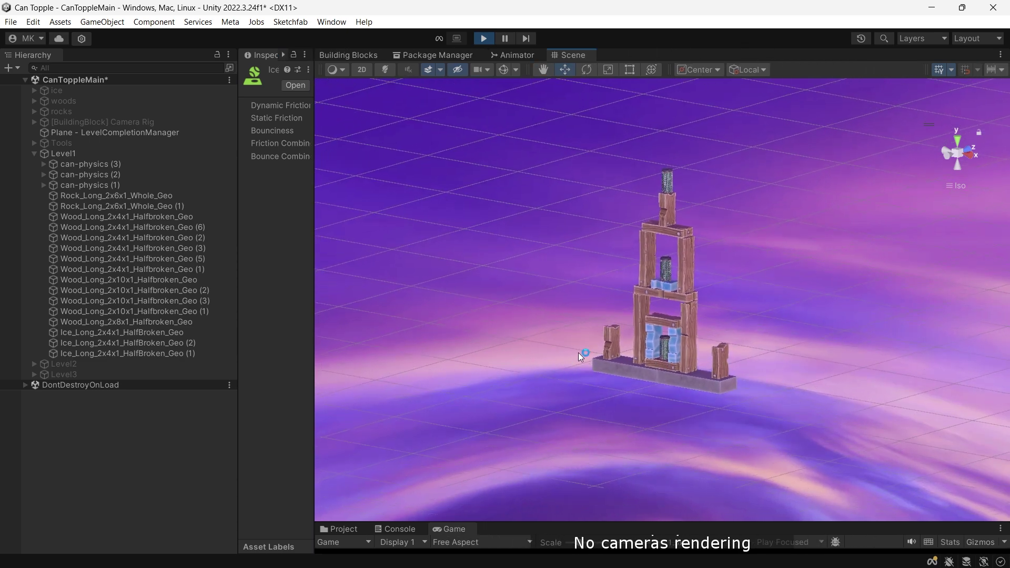
Step: Test Level1's physics by dragging both short outer wood posts through the tower and pulling out the middle Wood_Long_2x8x1 plank
left_click(613, 338)
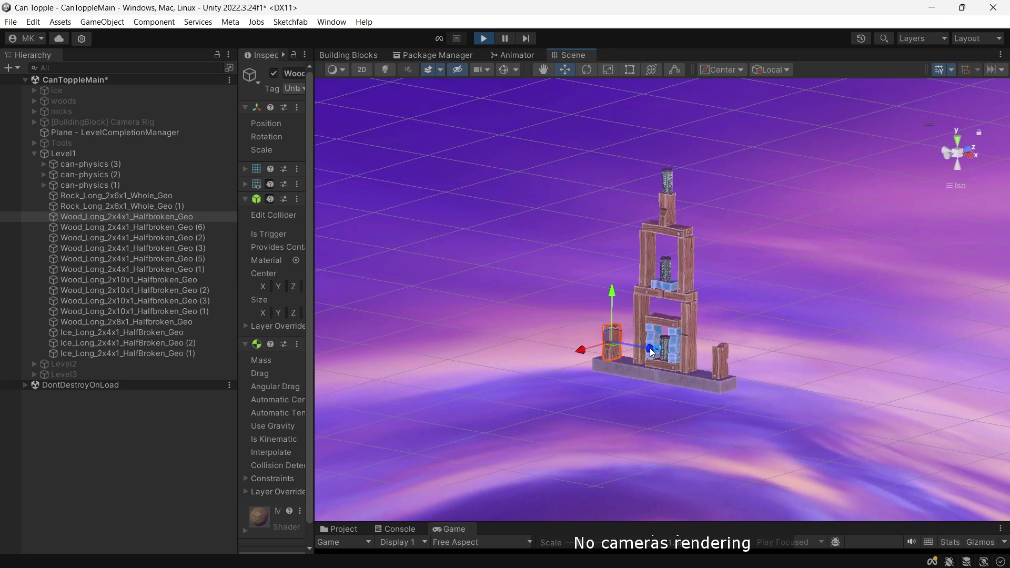
left_click_drag(651, 352, 819, 389)
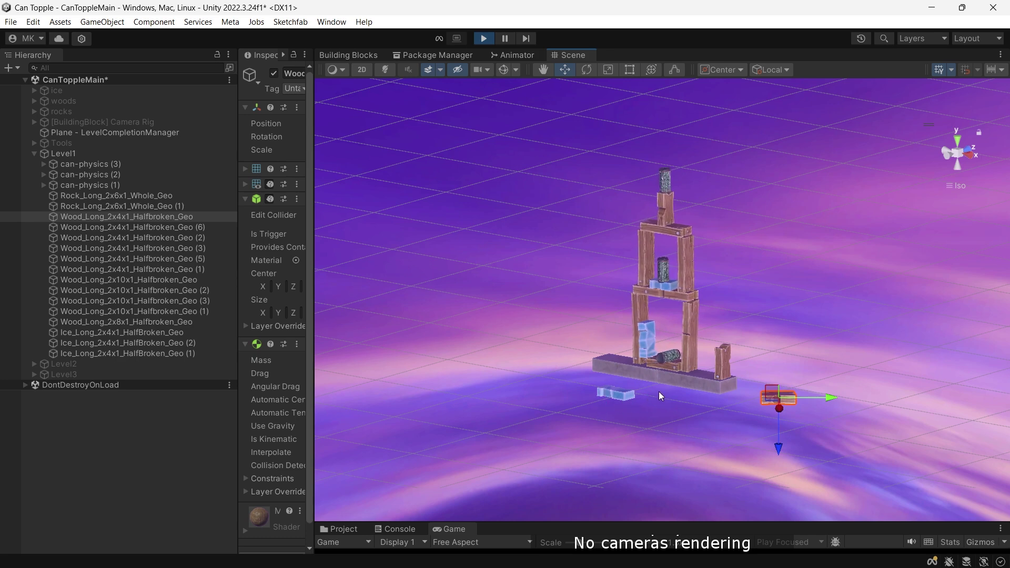
left_click(722, 368)
left_click_drag(684, 359, 569, 354)
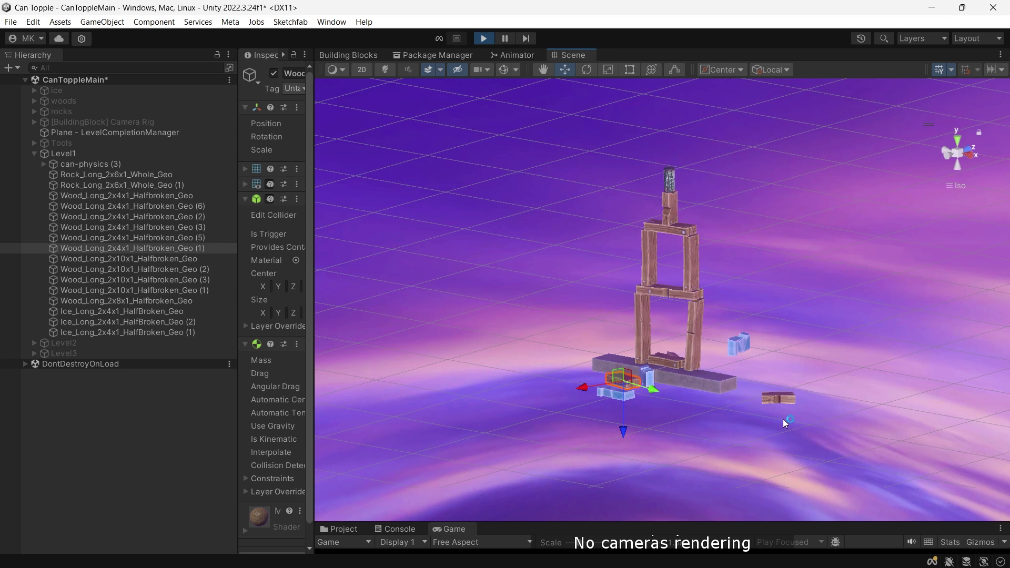
left_click(659, 295)
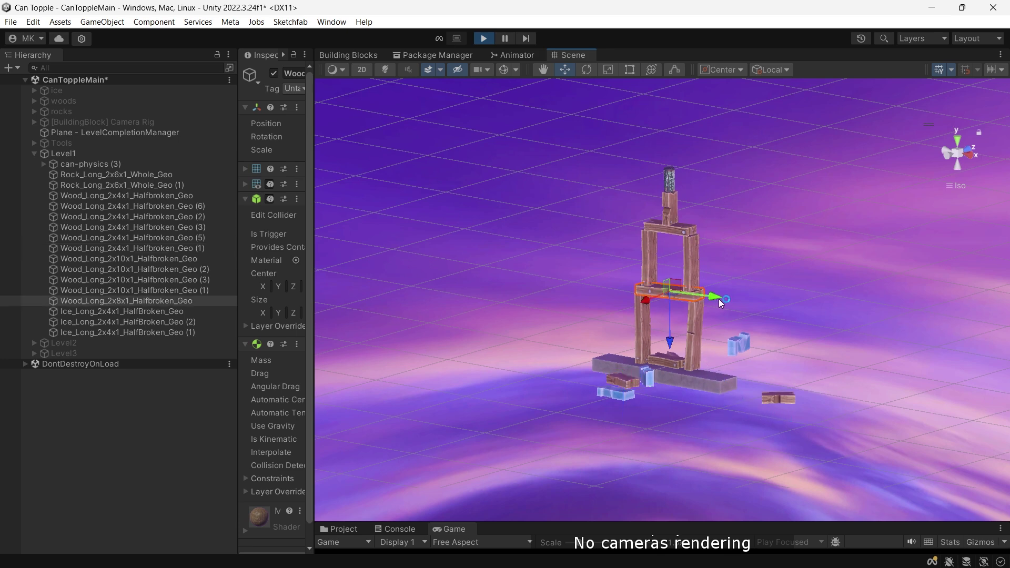
left_click_drag(719, 299, 860, 314)
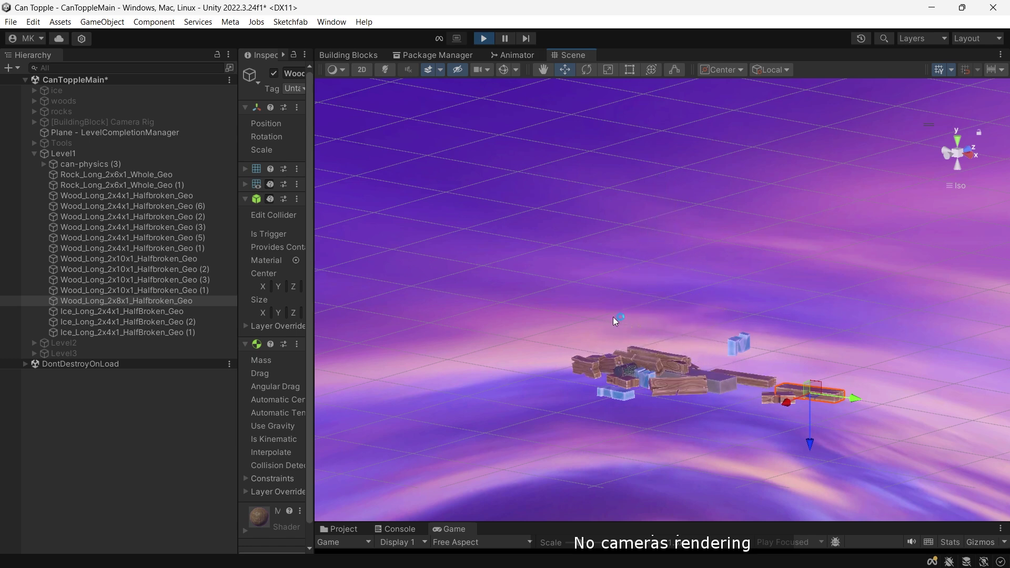
Step: Collapse and deactivate Level1, activate Level2 in its place, and clear the selection
left_click(112, 158)
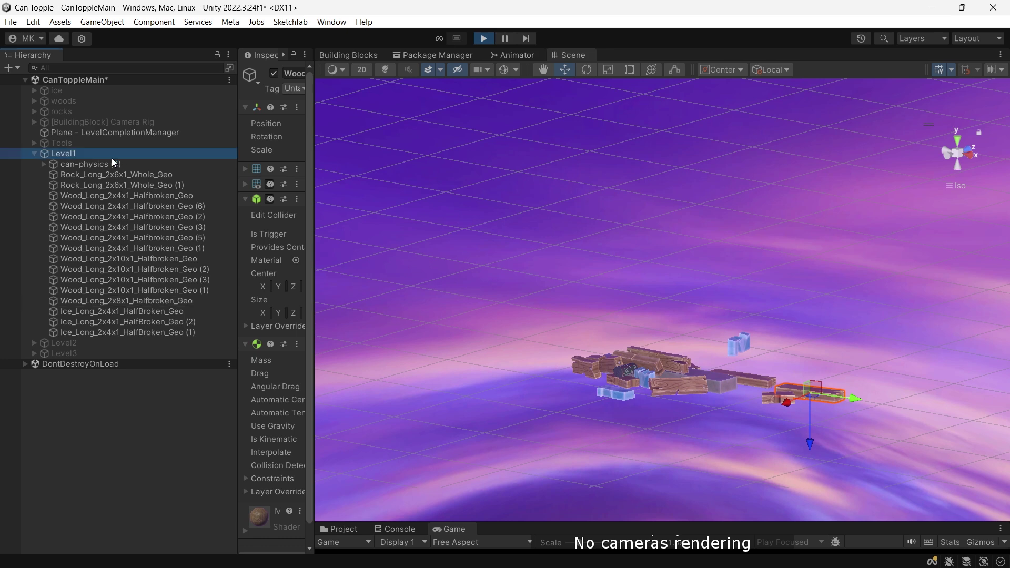
key("Left")
key("Down")
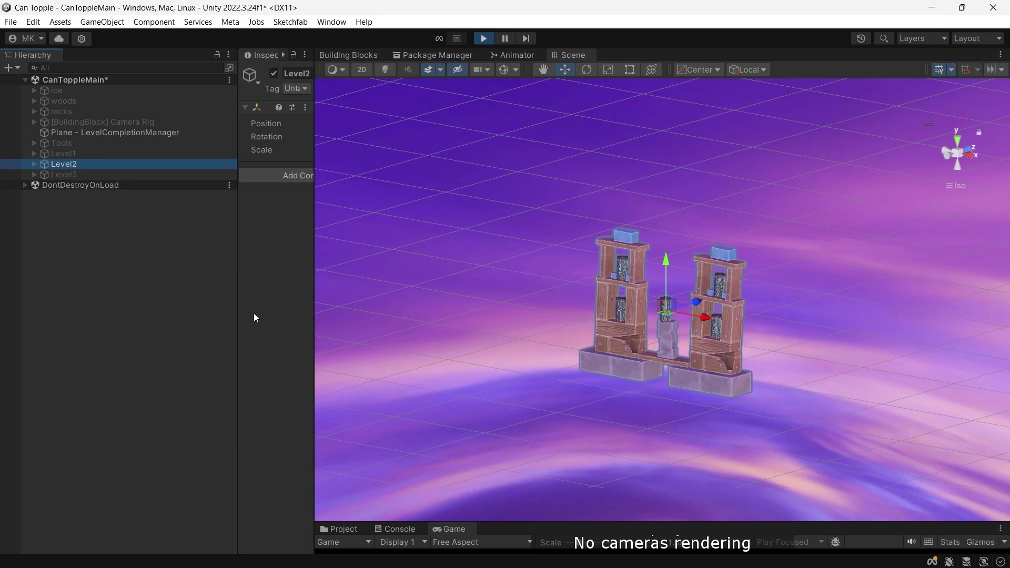
left_click(524, 413)
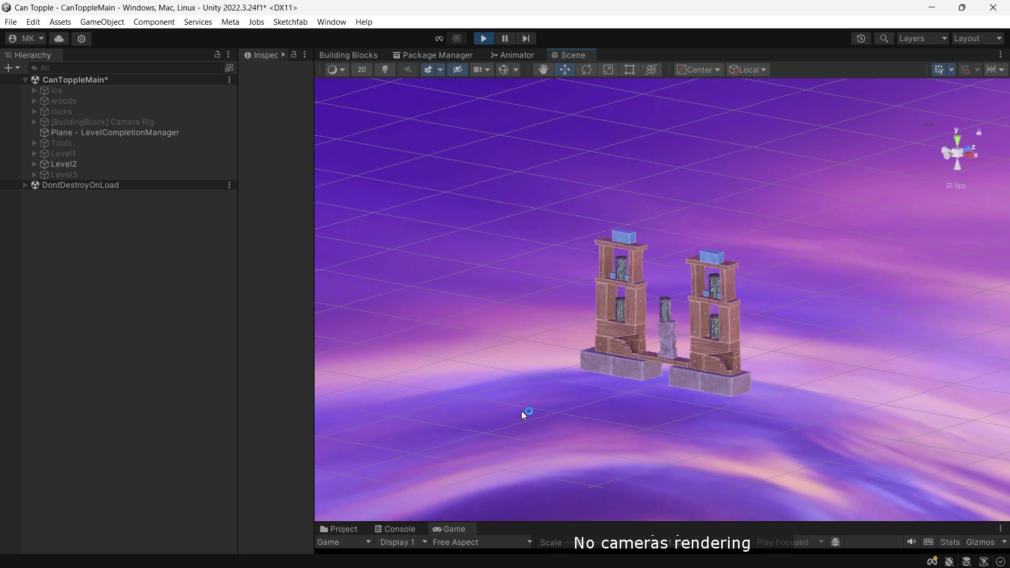
left_click(688, 418)
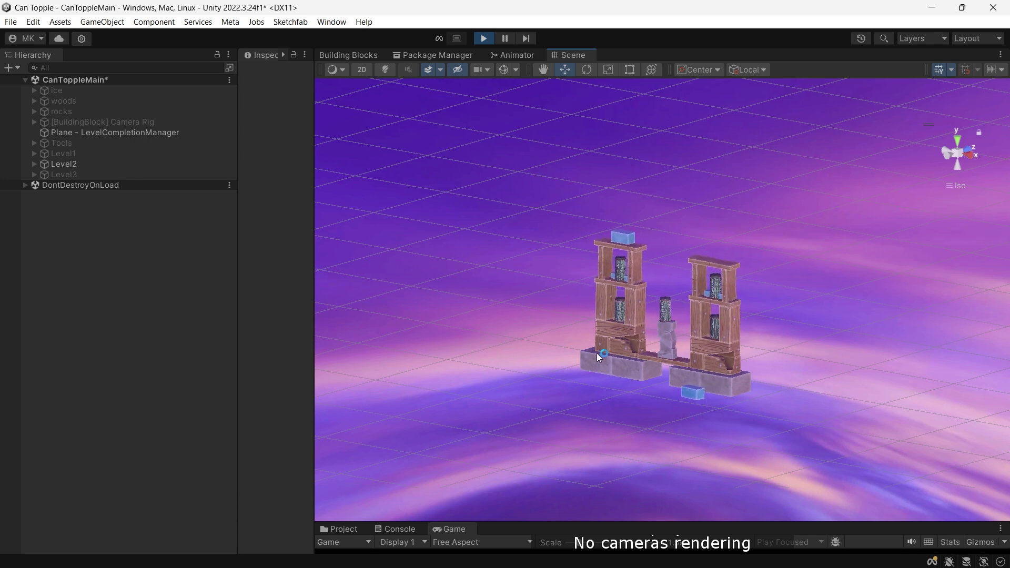
Step: Move the Wood_Square_2x4x2_Broken_Geo (1) block out of Level2's left tower and through the right tower
left_click(608, 239)
left_click(618, 330)
scroll(573, 324, "up", 2)
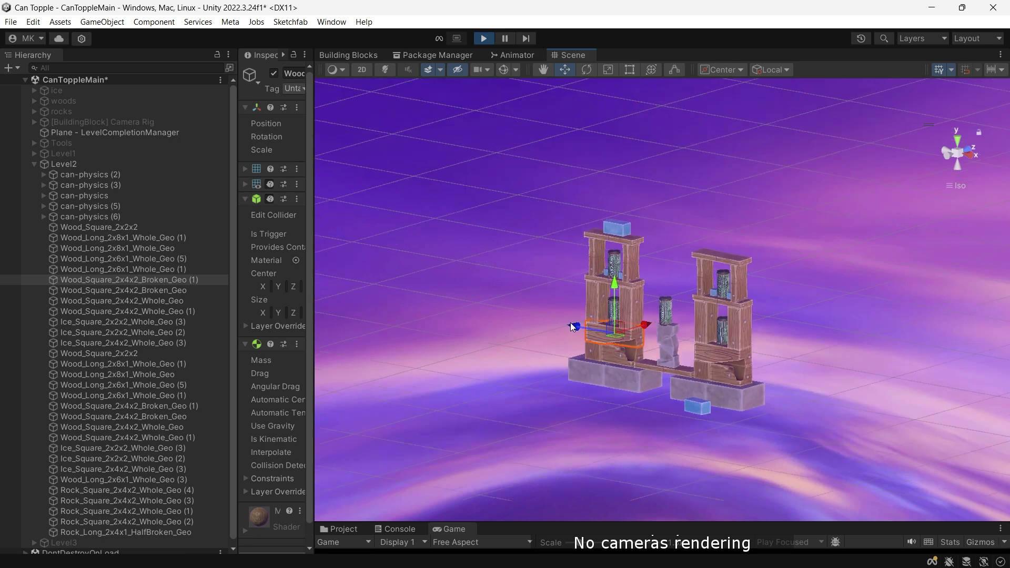
left_click_drag(596, 339, 788, 379)
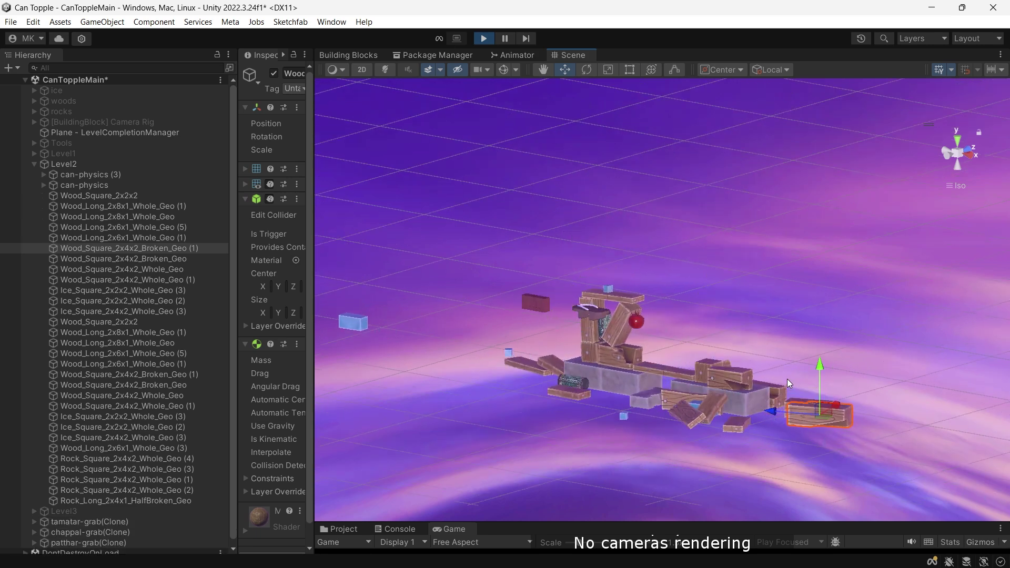
Step: Pull the Wood_Square_2x2x2 block out from under the remaining Level2 stack to topple it
right_click_drag(699, 345, 649, 393)
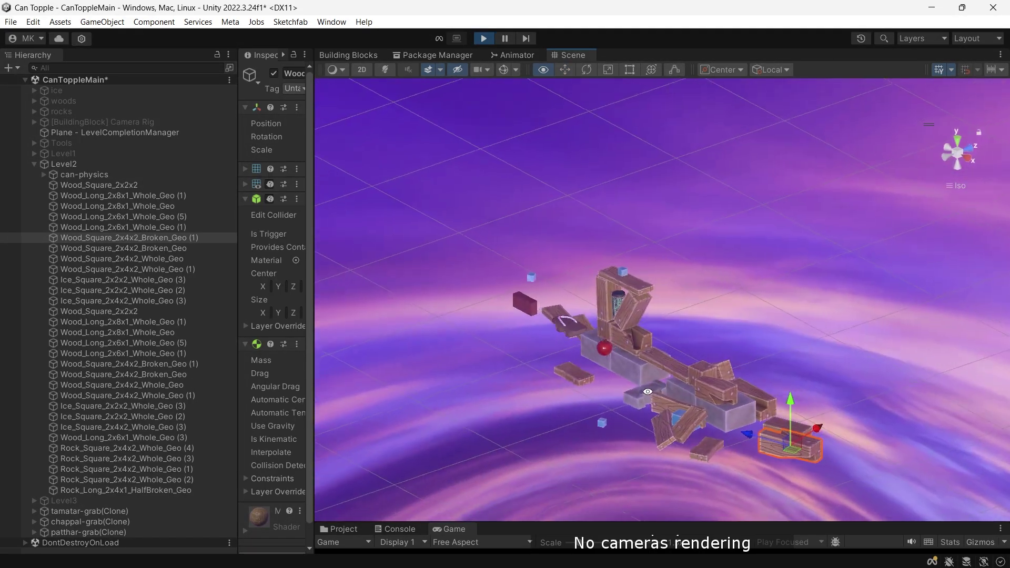
left_click(605, 330)
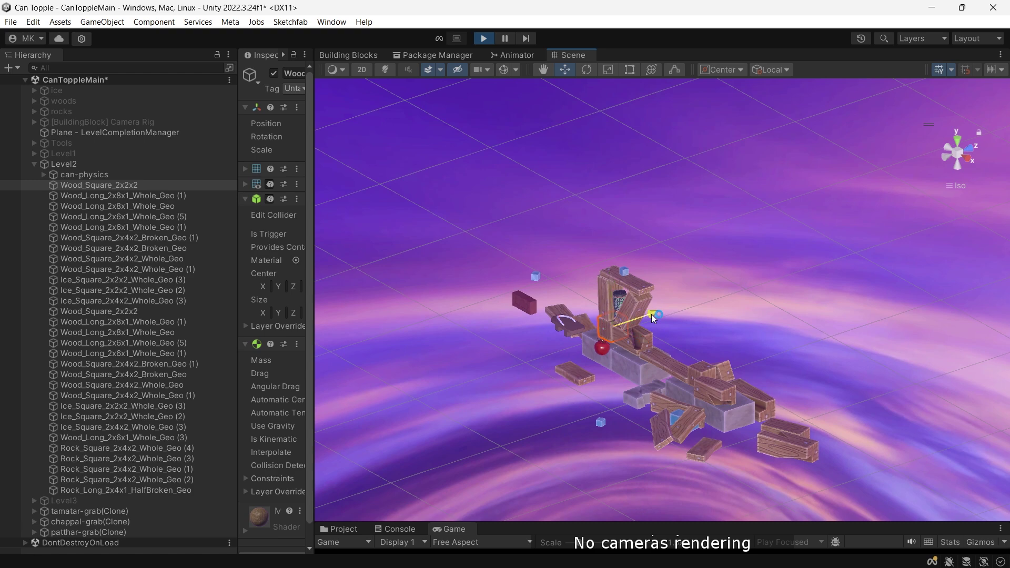
left_click_drag(647, 345, 582, 323)
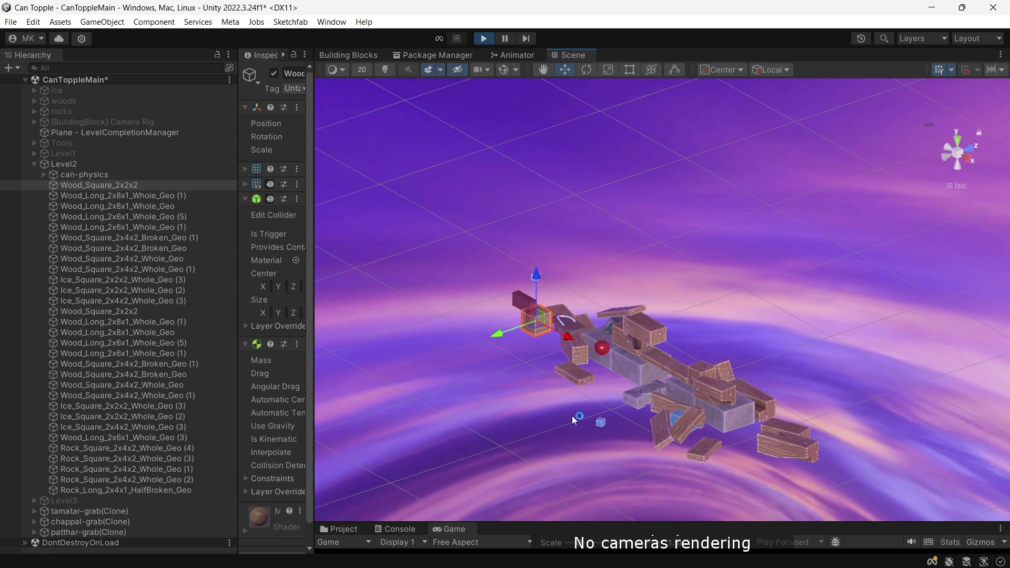
left_click_drag(573, 416, 626, 423, "alt")
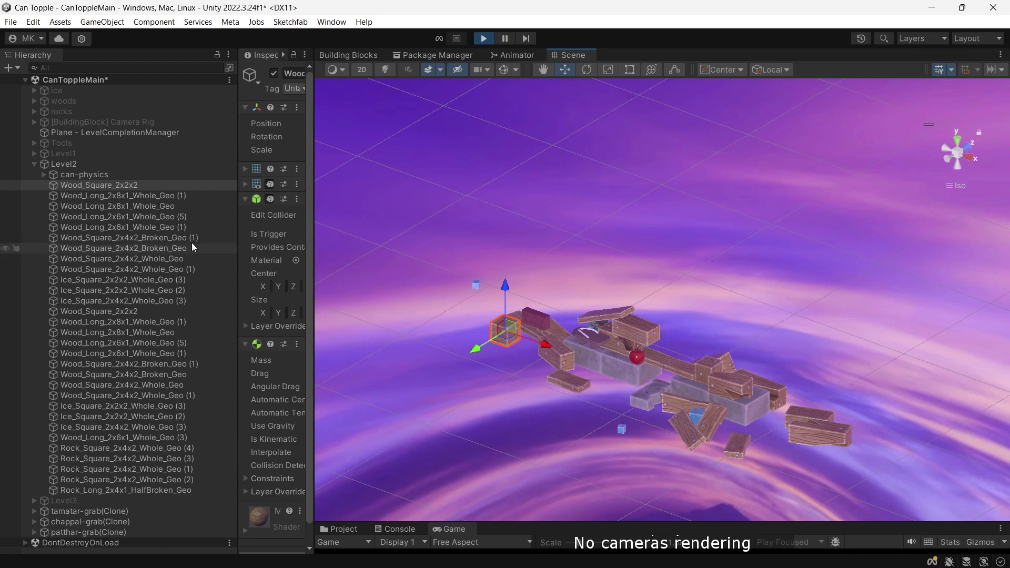
Step: Deactivate Level2 and activate Level3 while still in Play mode
left_click(138, 166)
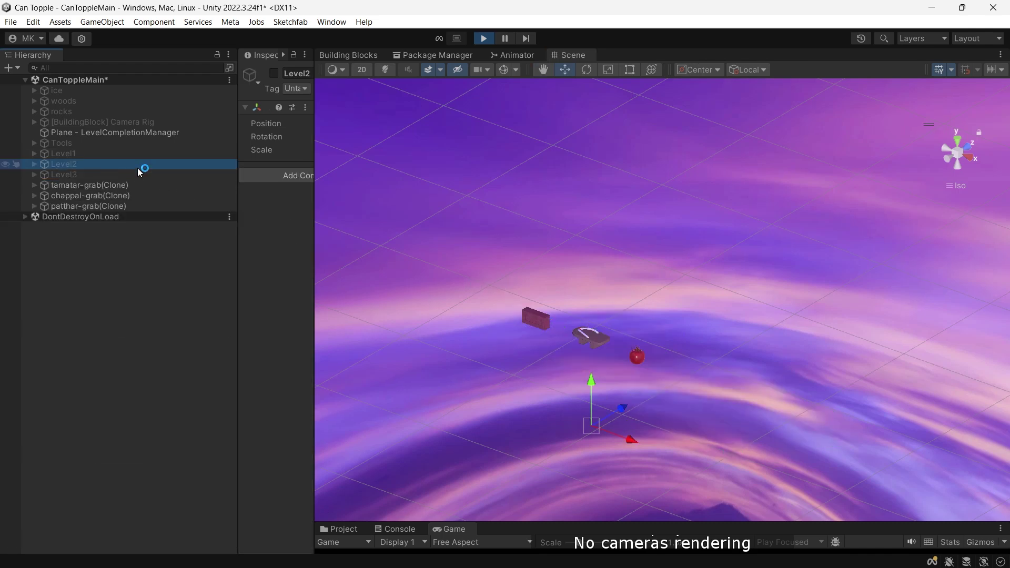
left_click(137, 170)
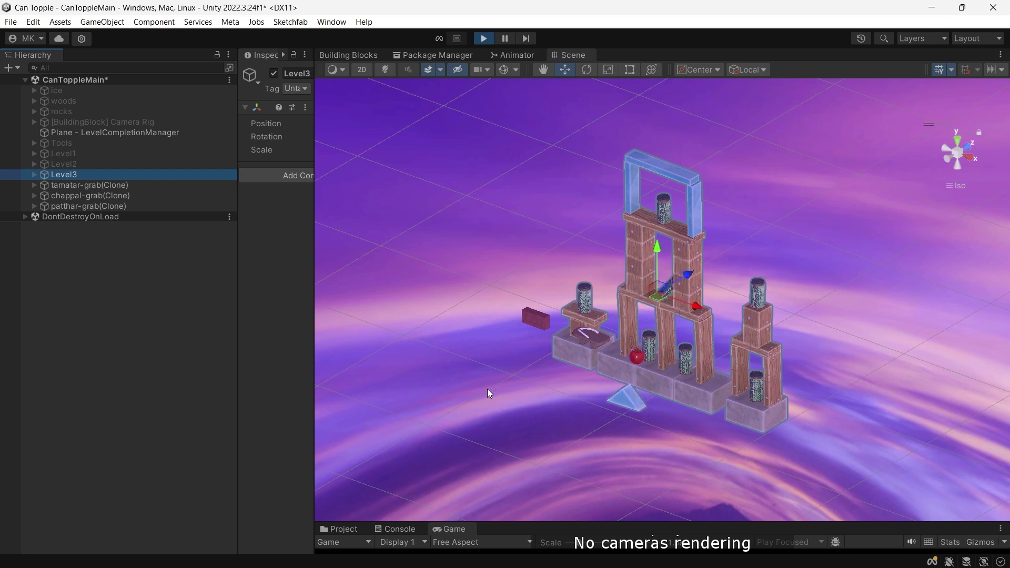
Step: Deactivate the tamatar-grab, chappal-grab and patthar-grab clones together, and clear the selection
left_click(501, 392)
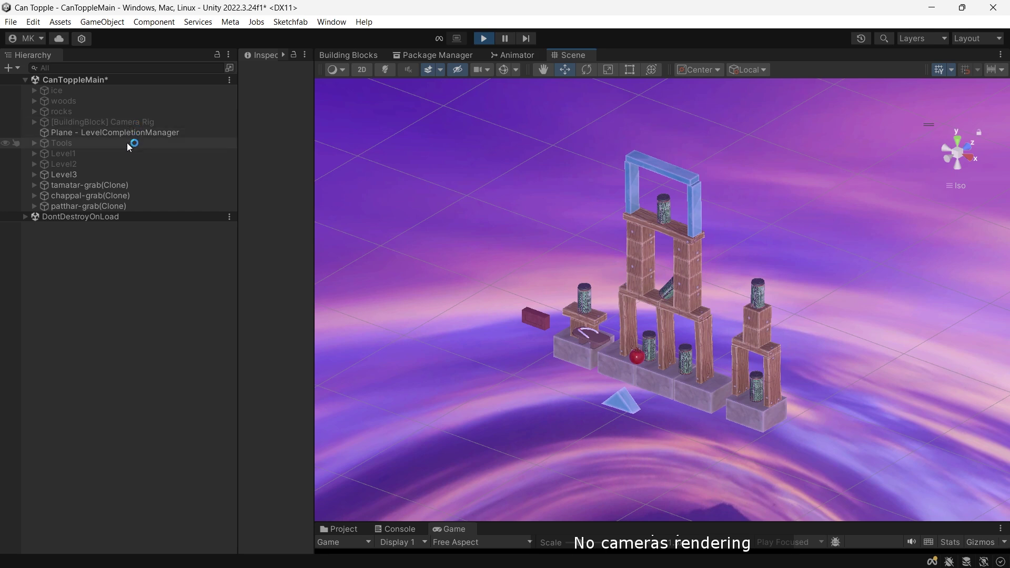
left_click(113, 188)
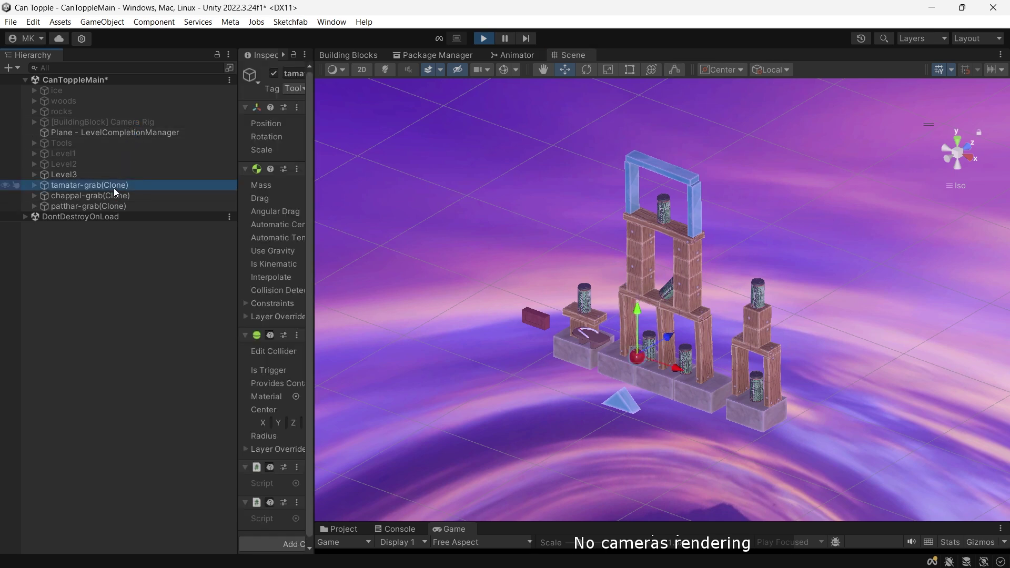
key("shift+Down")
key("shift+Down")
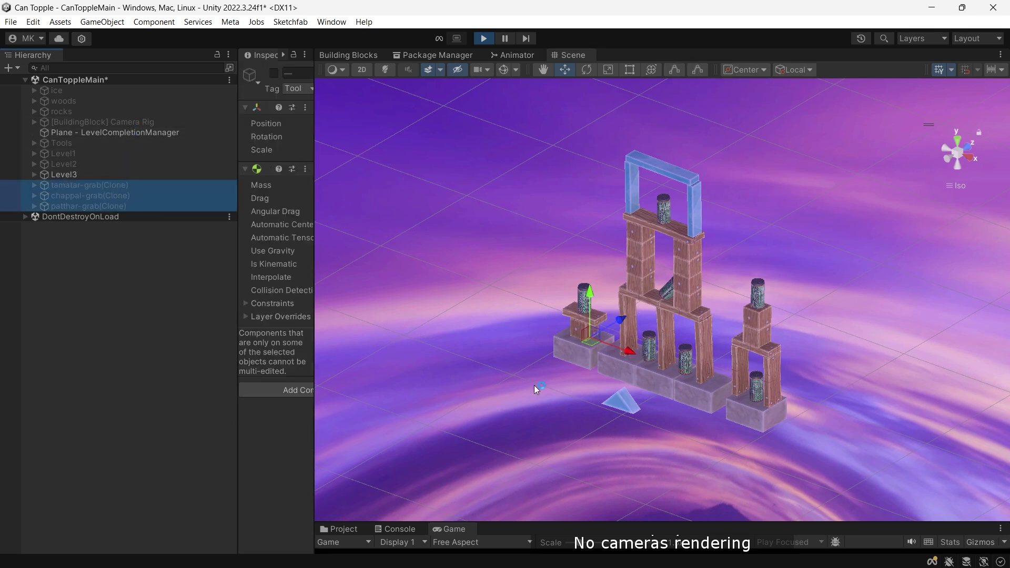
left_click(535, 387)
Step: Pull the middle pillar, Wood_Long_2x10x1_Whole_Geo (1), upward through Level3's central tower to topple it, and clear the selection
left_click_drag(535, 385, 619, 350, "alt")
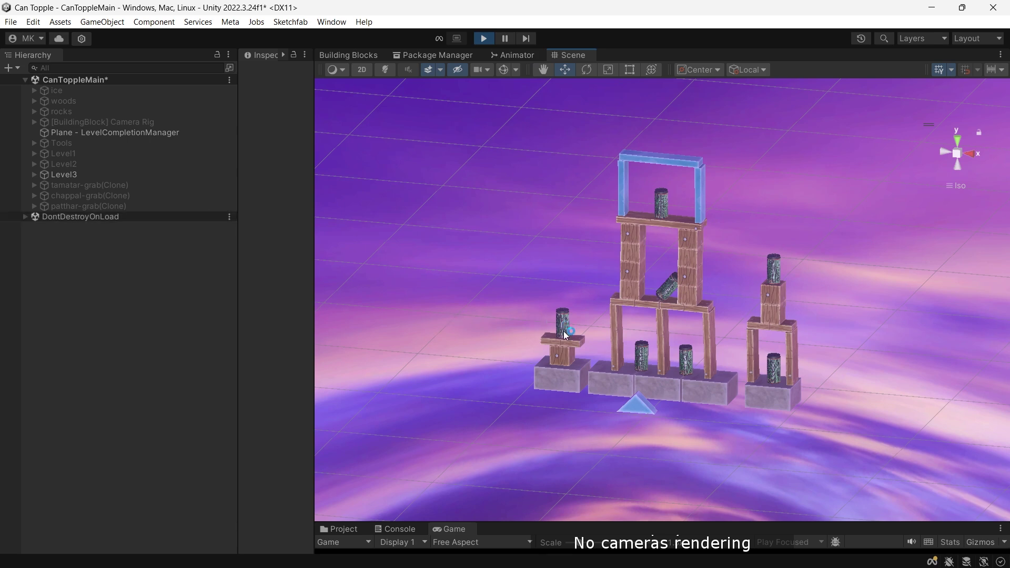
left_click(661, 348)
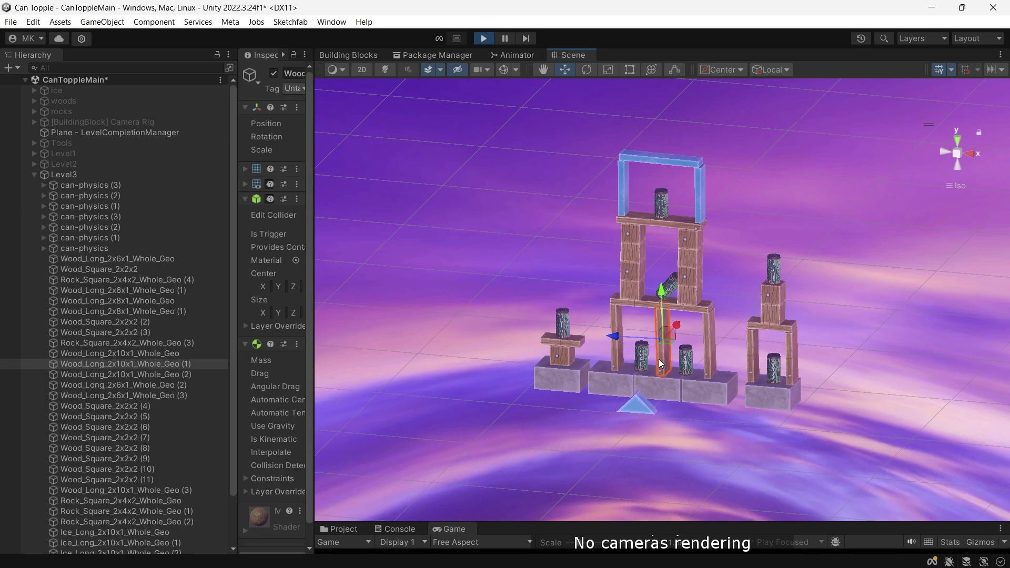
left_click_drag(665, 284, 680, 45)
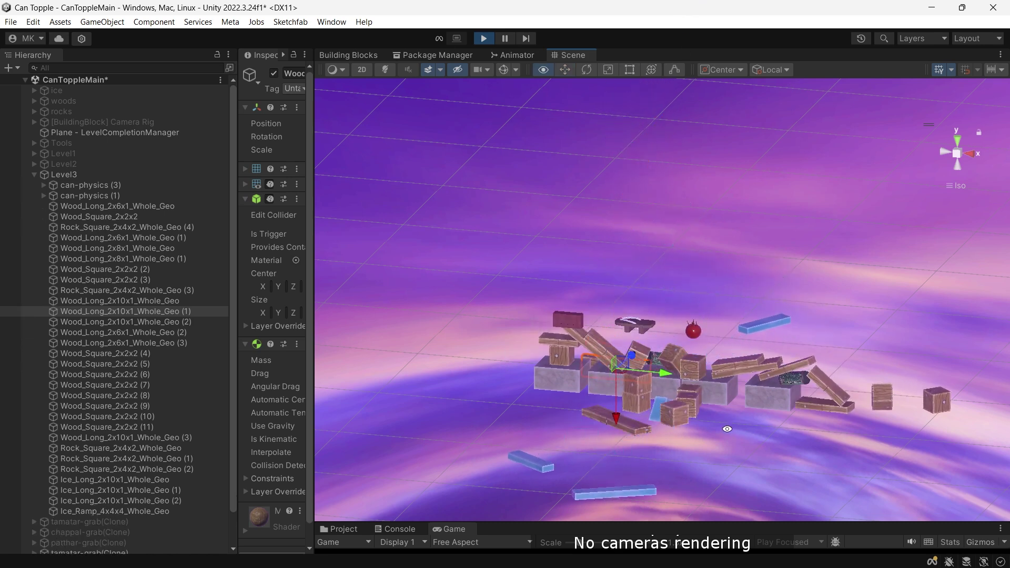
left_click_drag(730, 428, 626, 453, "alt")
scroll(627, 453, "down", 4)
left_click(627, 453)
scroll(626, 453, "down", 2)
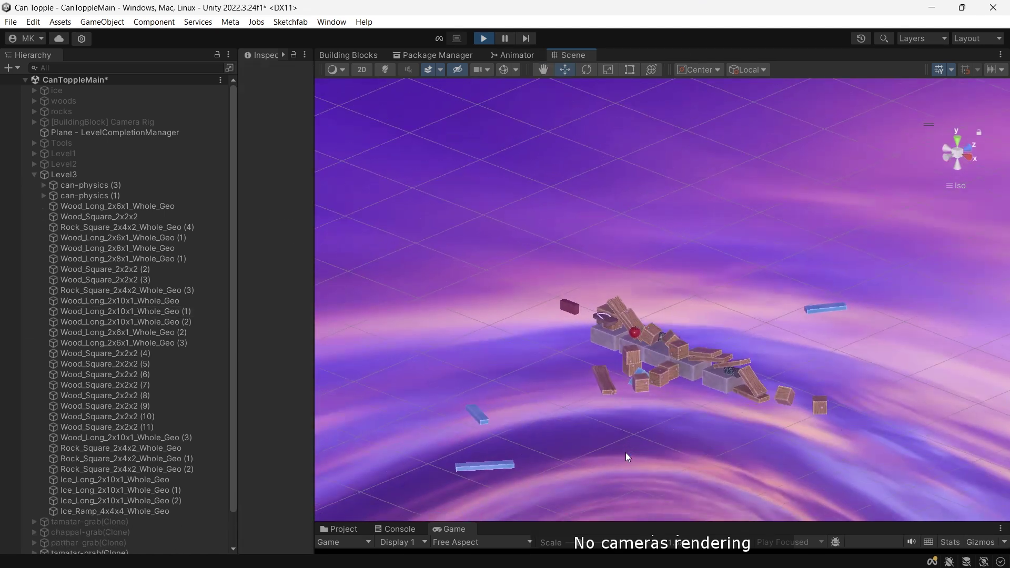
Step: Drag the Wood_Square_2x2x2 block from the far end of Level3's rubble through the pile and past its other end, and clear the selection
scroll(627, 453, "up", 3)
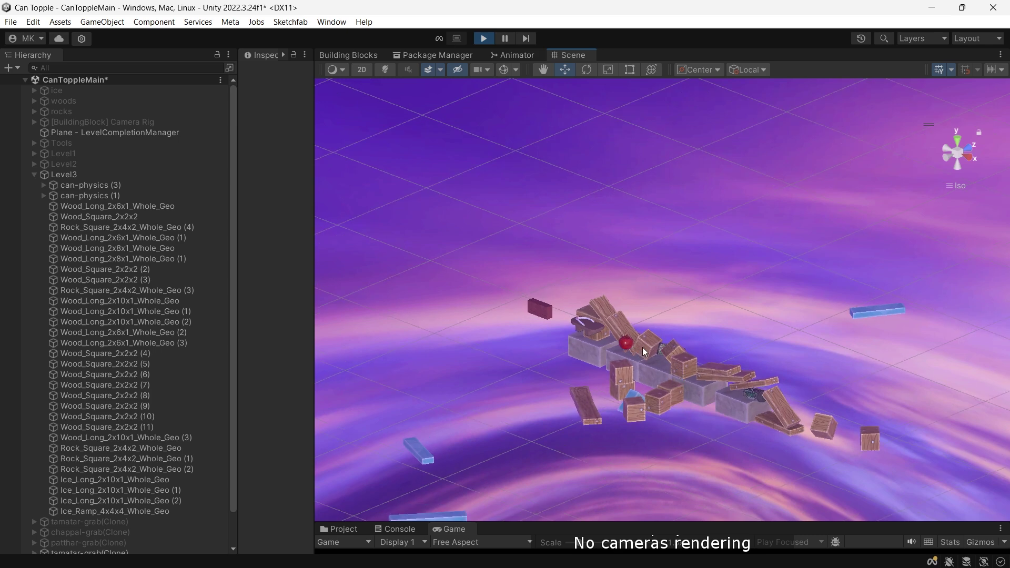
left_click(602, 336)
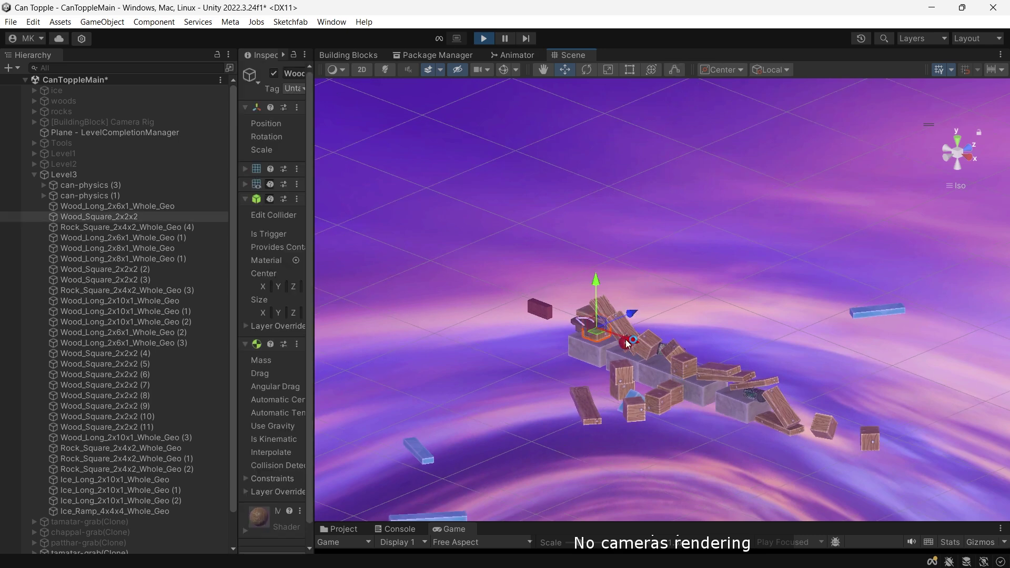
left_click_drag(632, 344, 1000, 441)
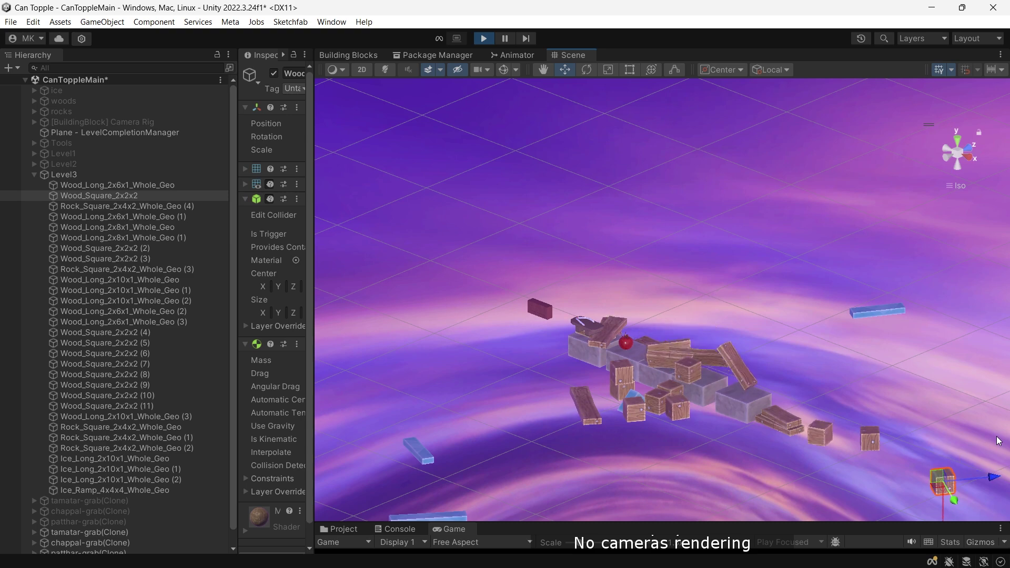
left_click(675, 454)
scroll(675, 454, "down", 7)
left_click_drag(630, 457, 696, 481, "alt")
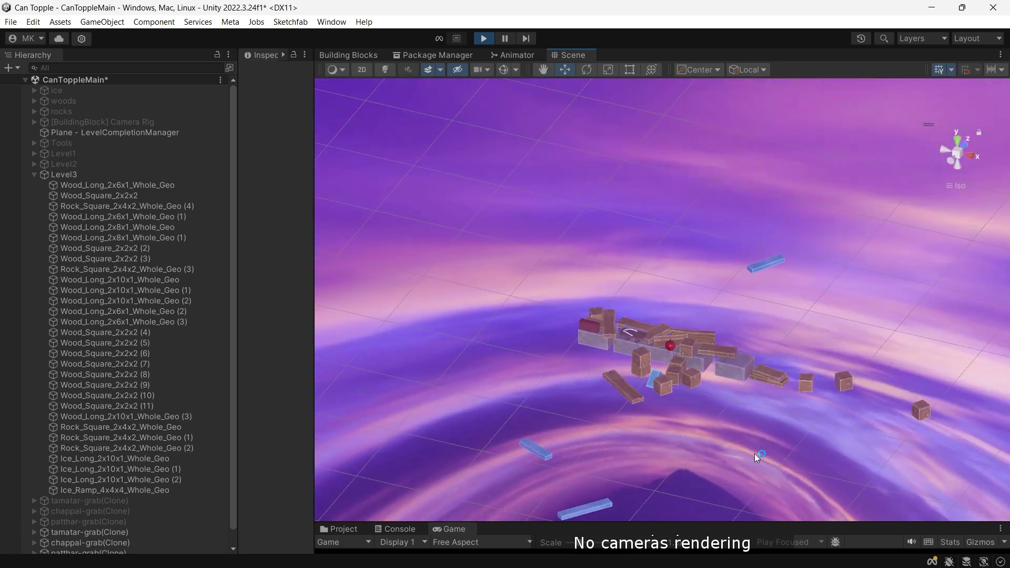
left_click_drag(577, 437, 738, 400, "alt")
scroll(738, 402, "up", 3)
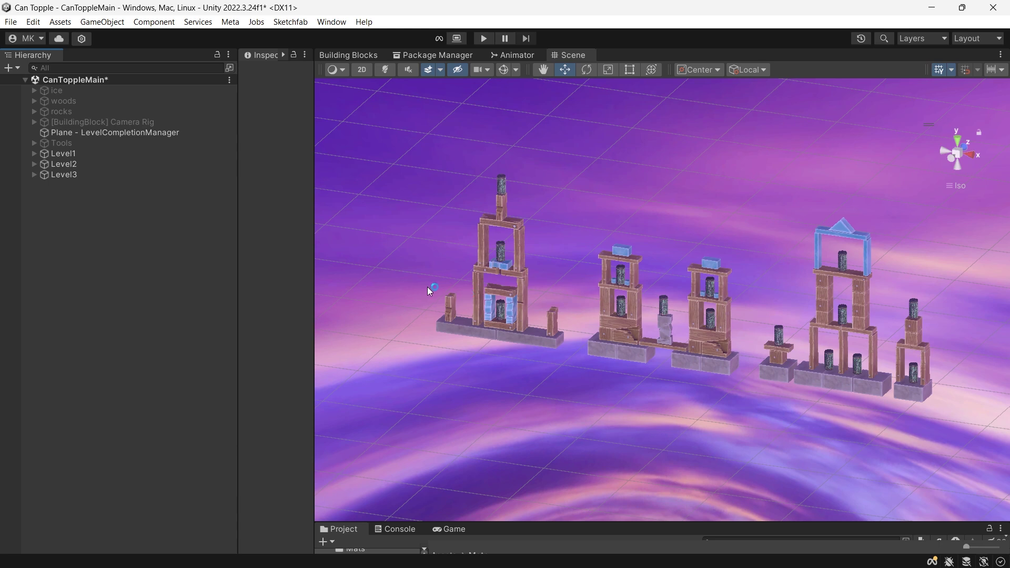
Step: Highlight the complete structures of Level1, Level2 and Level3 one after another, and clear the selection
left_click_drag(420, 144, 502, 412)
left_click_drag(600, 162, 735, 409)
left_click_drag(828, 118, 954, 453)
left_click(624, 435)
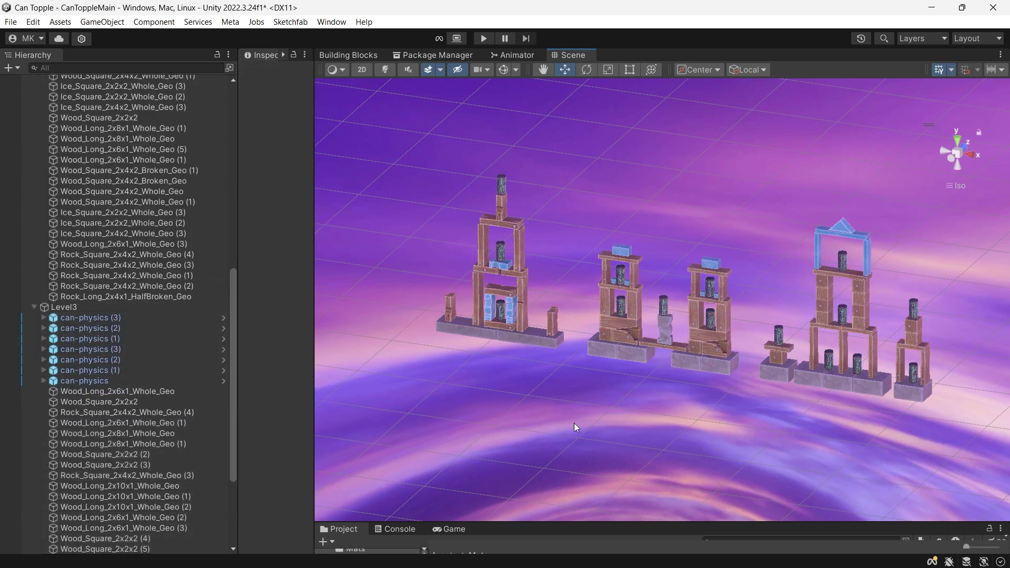
Step: Collapse the expanded Level2, Level1 and Level3 groups in the scene hierarchy
scroll(16, 263, "up", 8)
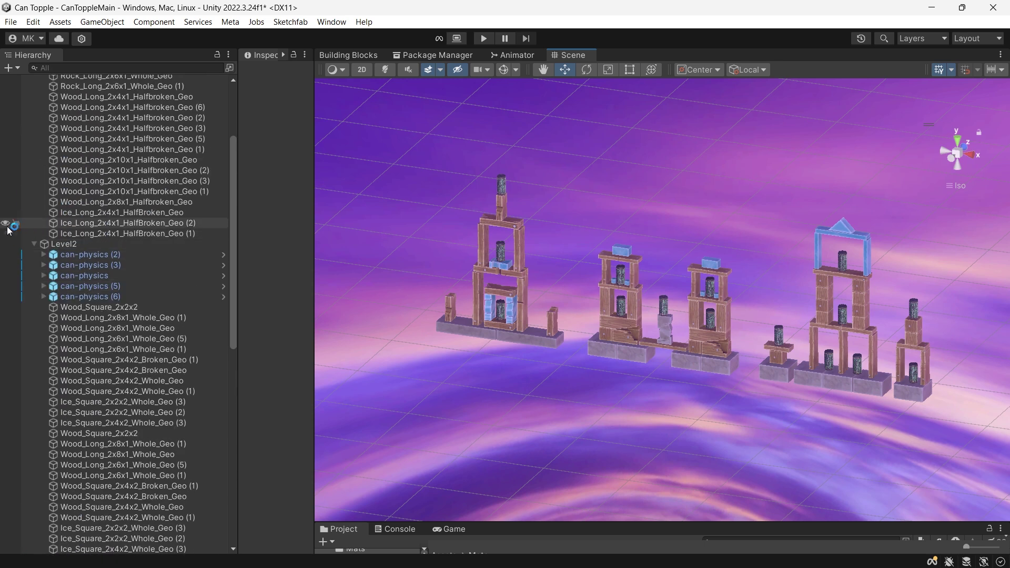
left_click(35, 244)
scroll(33, 242, "up", 5)
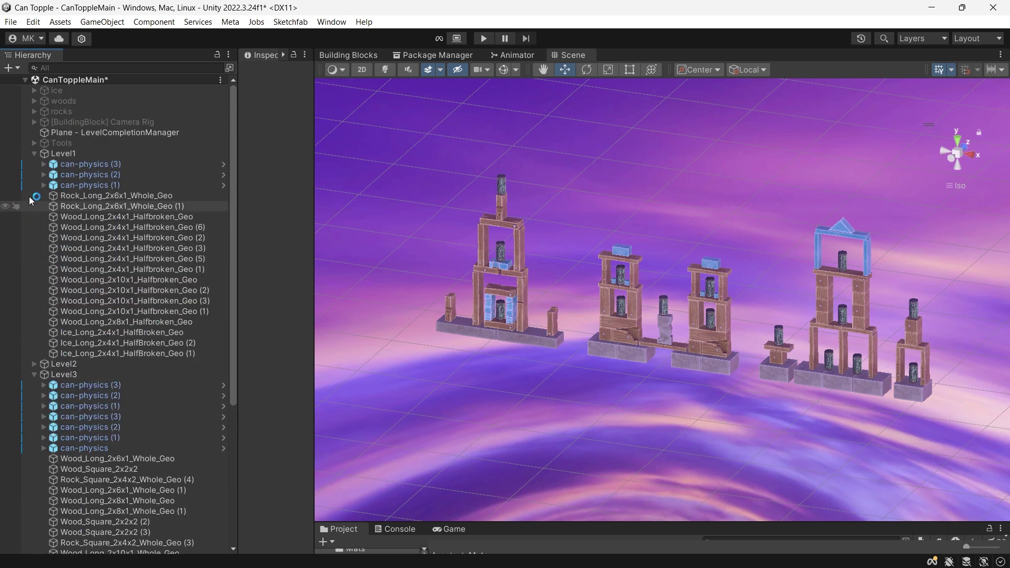
left_click(34, 153)
left_click(34, 175)
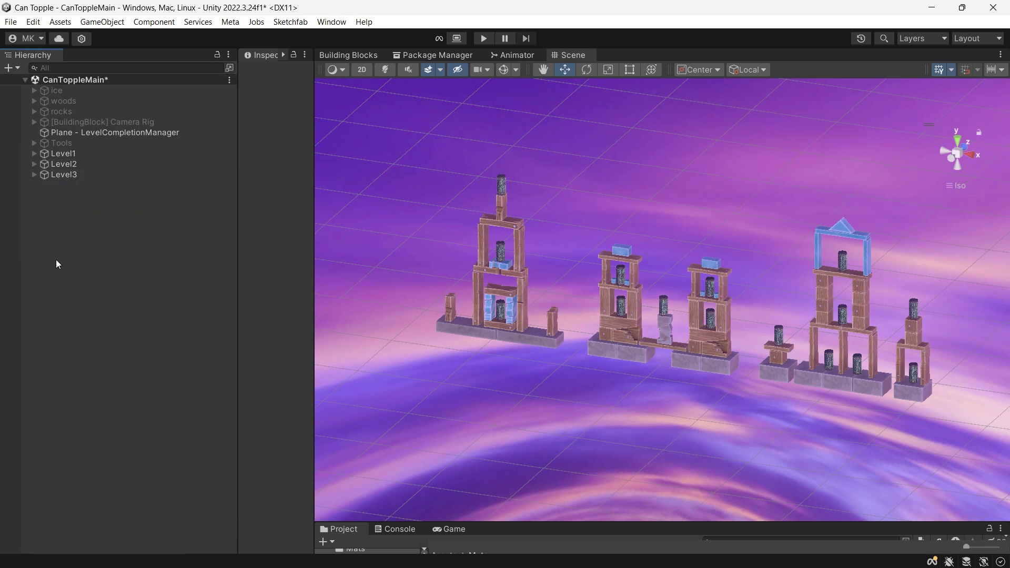